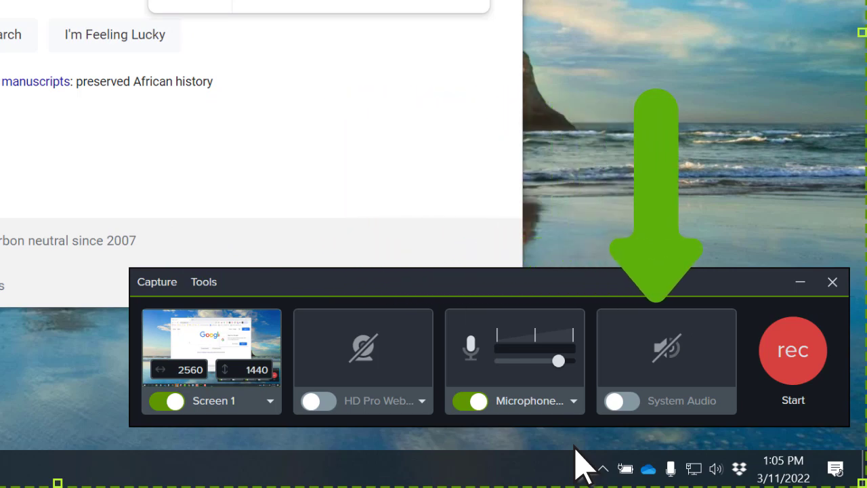
# Toggle system audio on and back off, keeping Screen 1 and the microphone enabled.
pyautogui.click(626, 397)
pyautogui.click(625, 398)
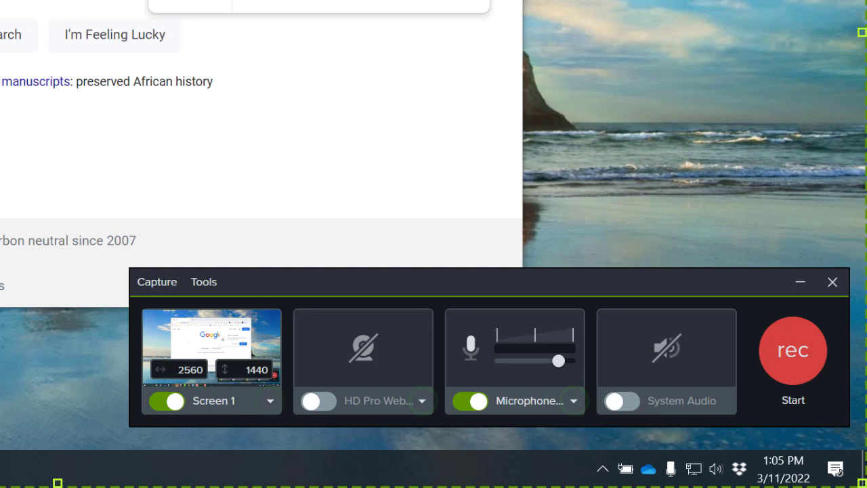
# Start the screen recording and dismiss Google Drive's Get link dialog.
pyautogui.click(802, 359)
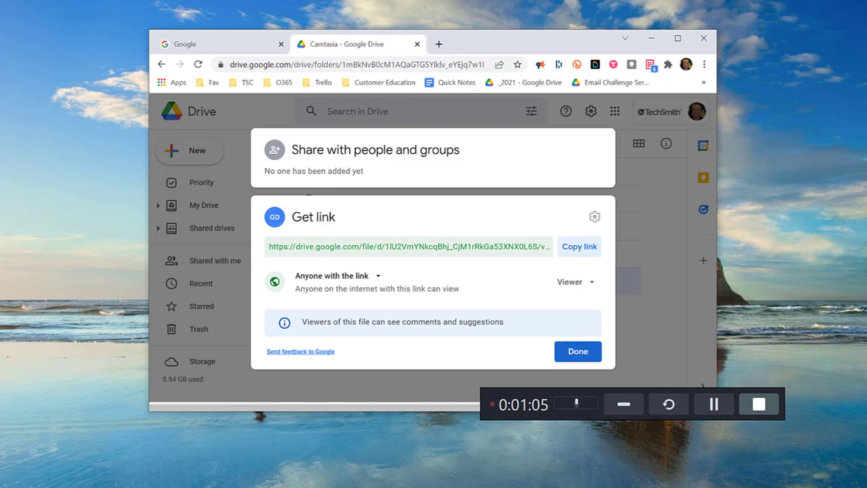
pyautogui.click(578, 350)
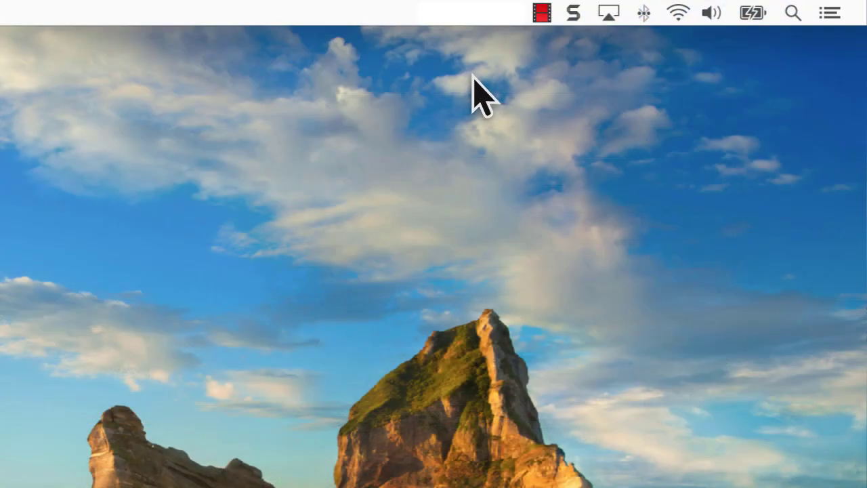
# Bring up the recorder's menu-bar controls to stop the capture at 0:03.
pyautogui.click(543, 16)
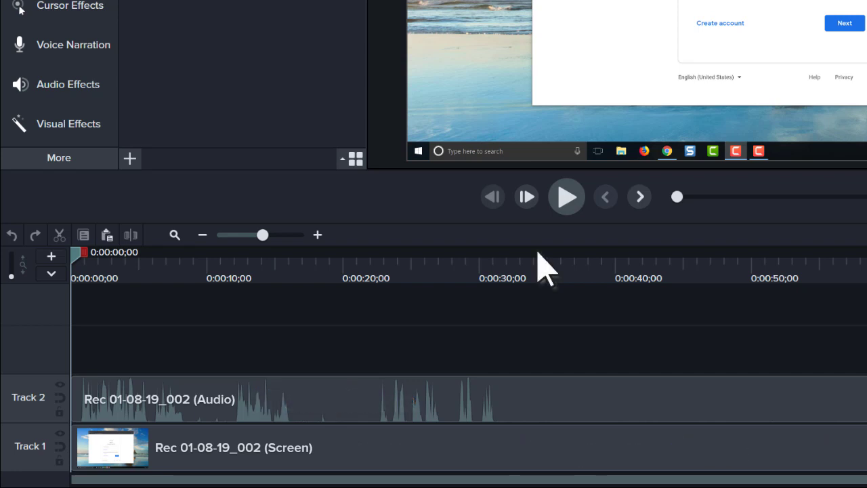
# Preview the new recording and stop playback at 0:00:17;09.
pyautogui.click(566, 197)
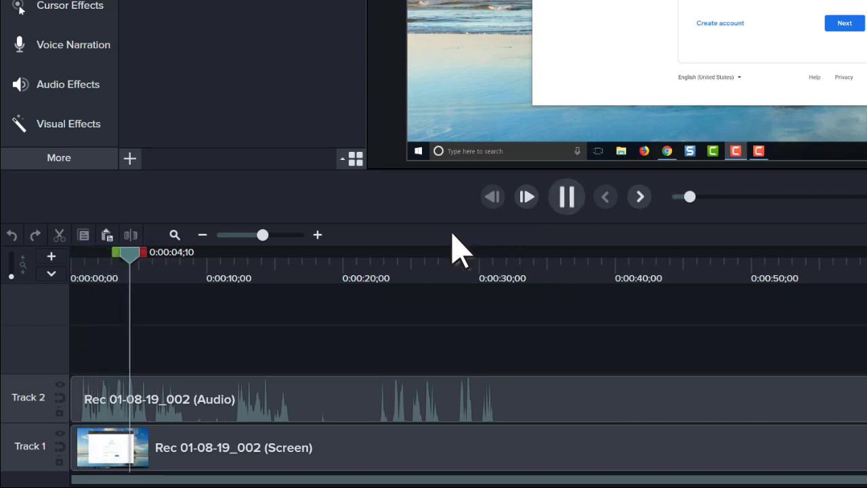
pyautogui.click(307, 276)
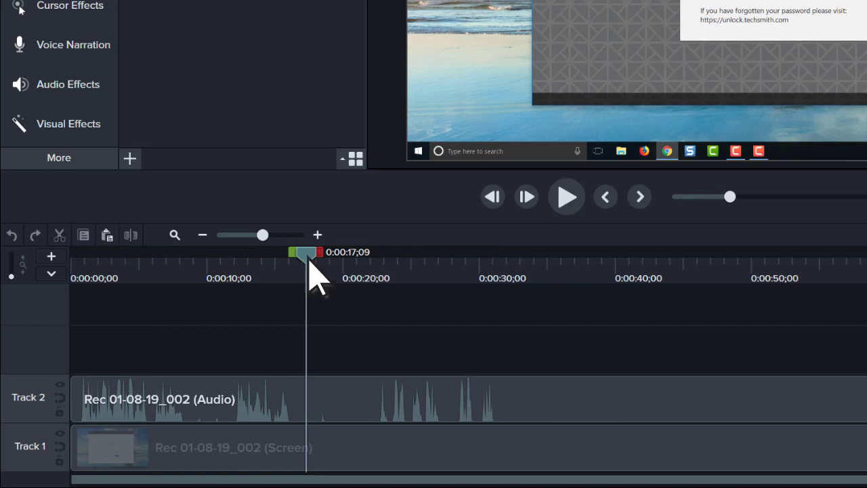
# Cut the span 0:00:04;19–0:00:10;06 from the recording and preview the result.
pyautogui.moveTo(310, 265); pyautogui.dragTo(214, 257)
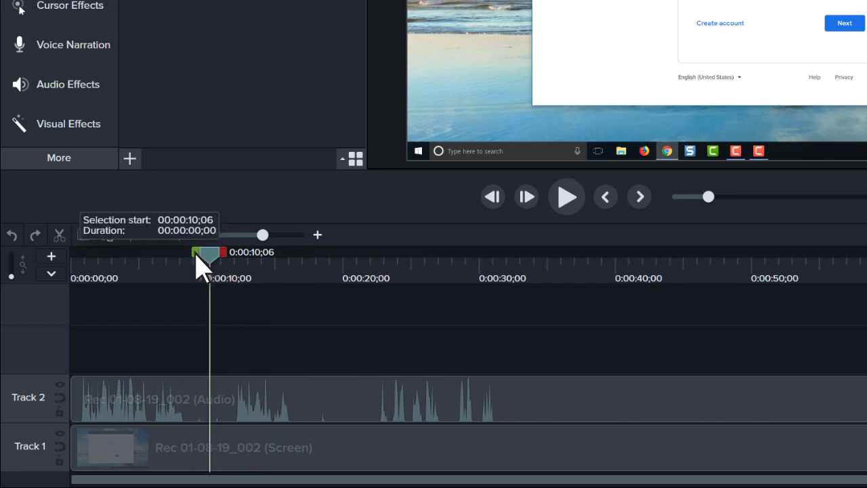
pyautogui.moveTo(195, 257); pyautogui.dragTo(121, 256)
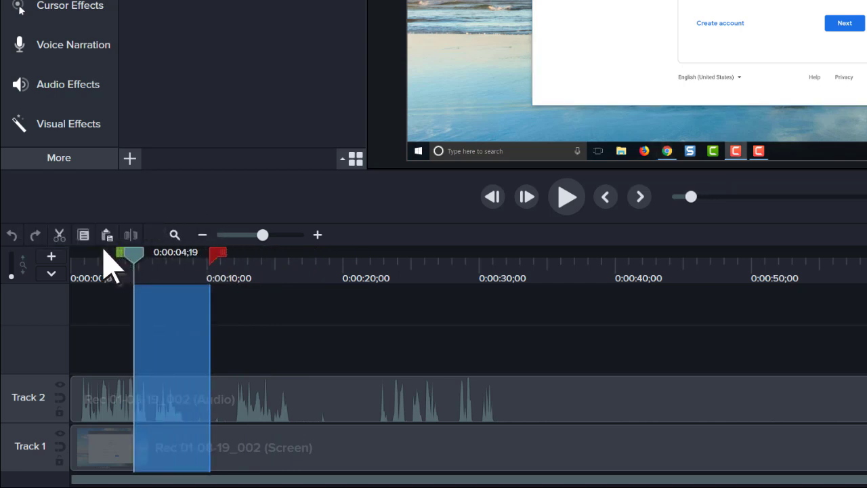
pyautogui.click(59, 237)
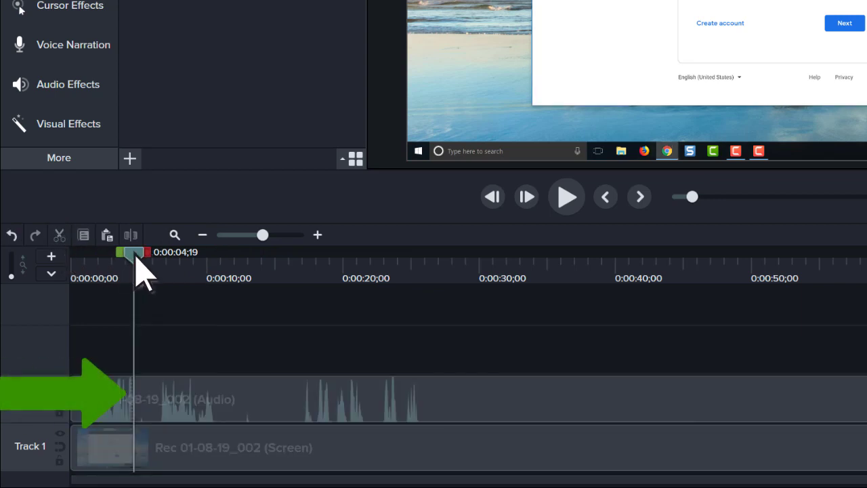
pyautogui.moveTo(135, 256); pyautogui.dragTo(165, 257)
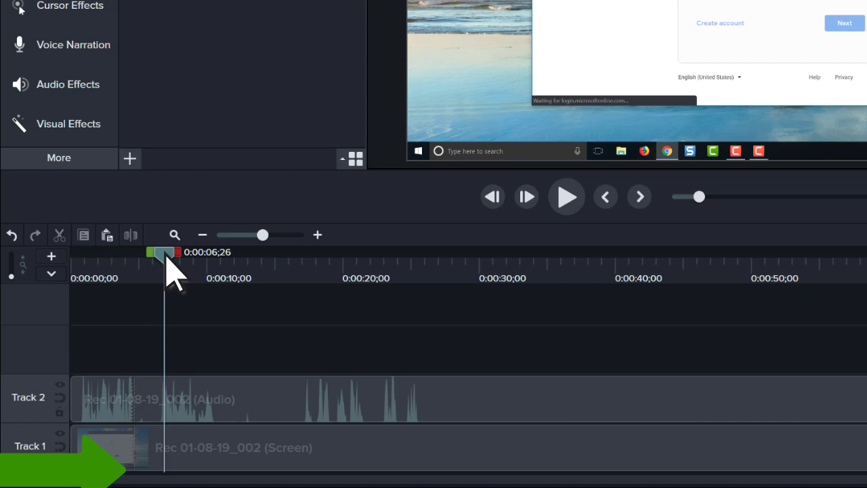
# Undo the cut, clear the range, and select both the audio and screen clips.
pyautogui.click(13, 238)
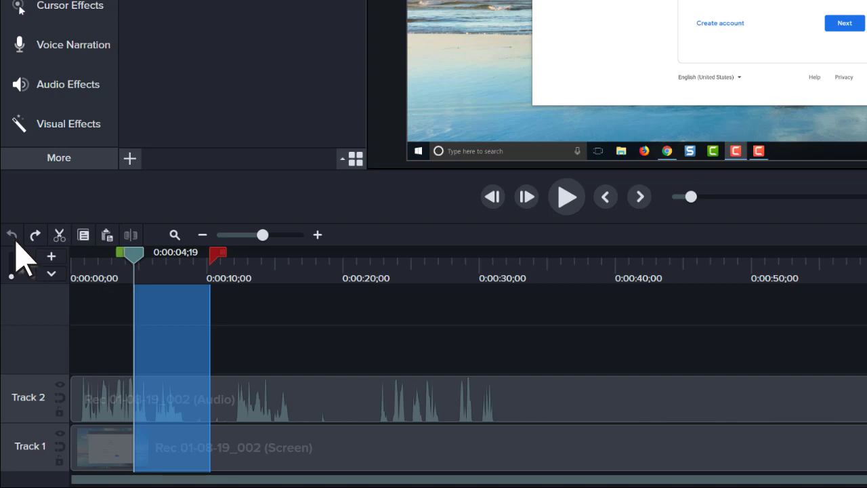
pyautogui.click(135, 260)
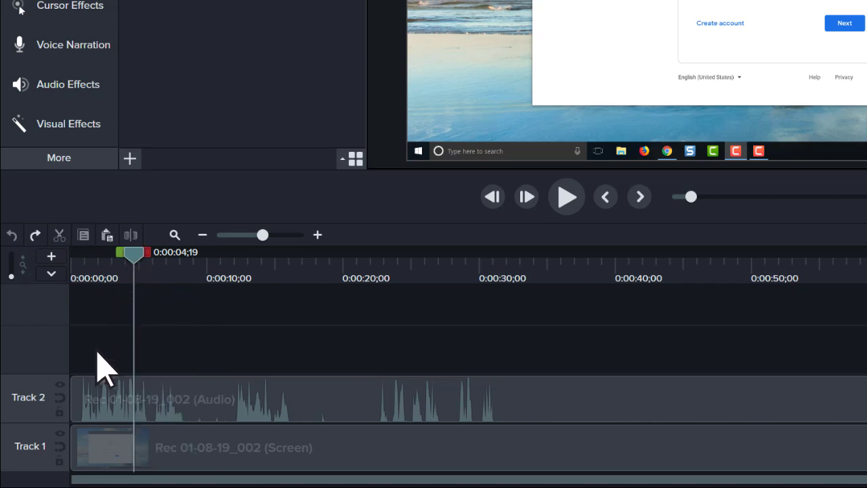
pyautogui.moveTo(97, 369); pyautogui.dragTo(71, 451)
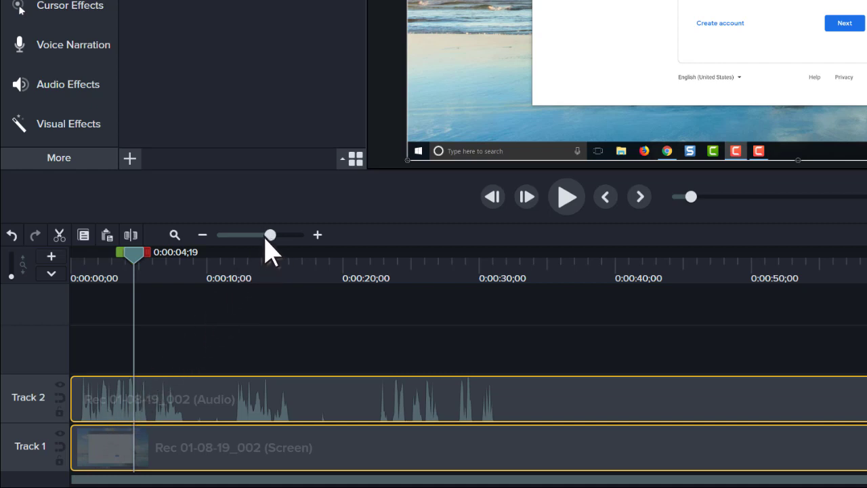
pyautogui.moveTo(266, 238); pyautogui.dragTo(278, 238)
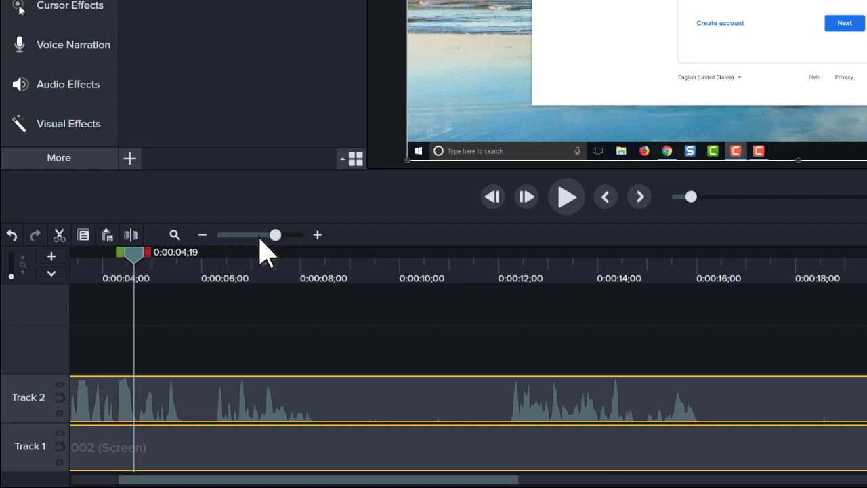
pyautogui.click(175, 235)
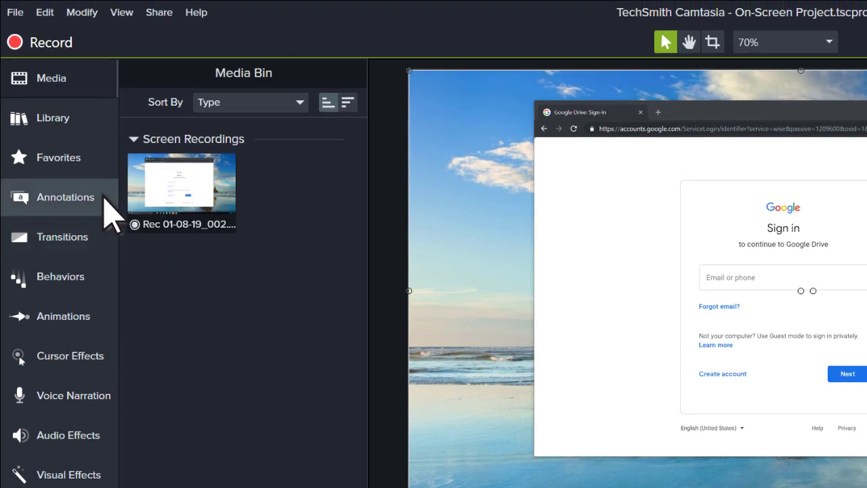
# Add the red ABC speech-bubble callout to Track 3, starting at about 0:00:01.
pyautogui.click(103, 197)
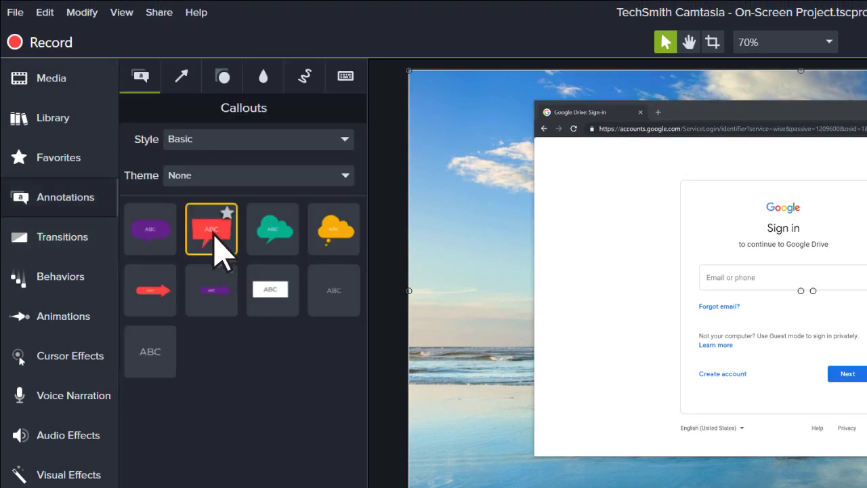
pyautogui.moveTo(220, 251); pyautogui.dragTo(180, 342)
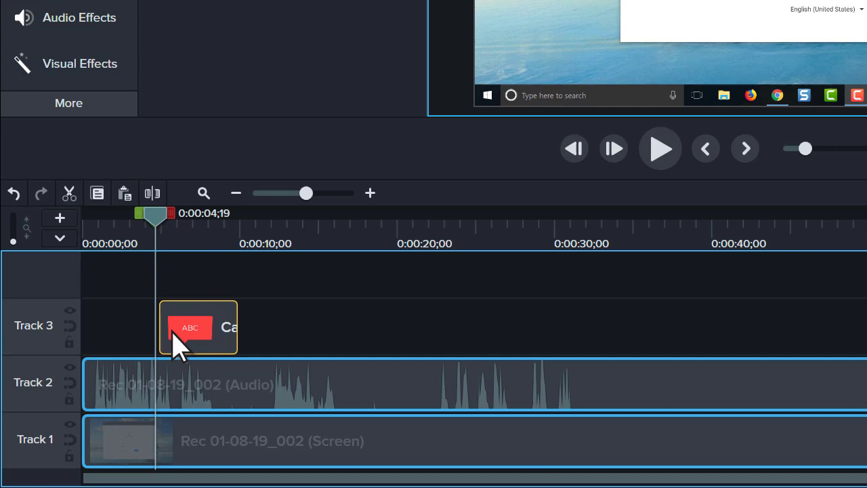
pyautogui.click(181, 347)
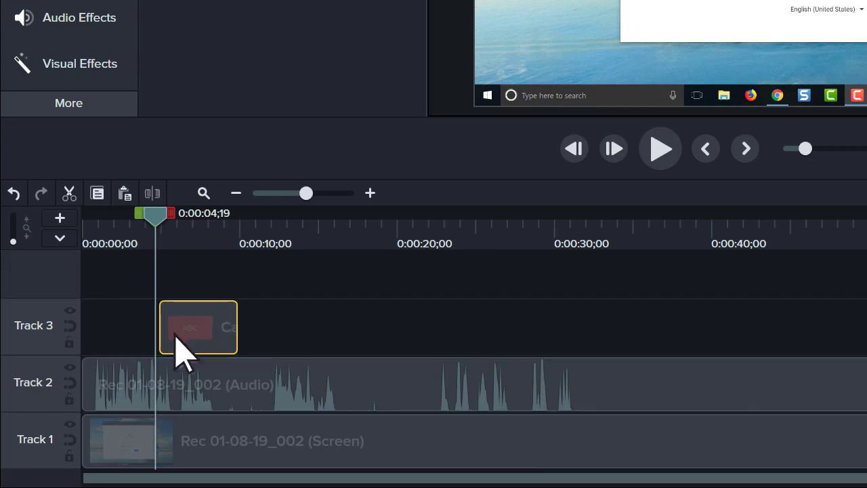
pyautogui.moveTo(179, 342); pyautogui.dragTo(115, 339)
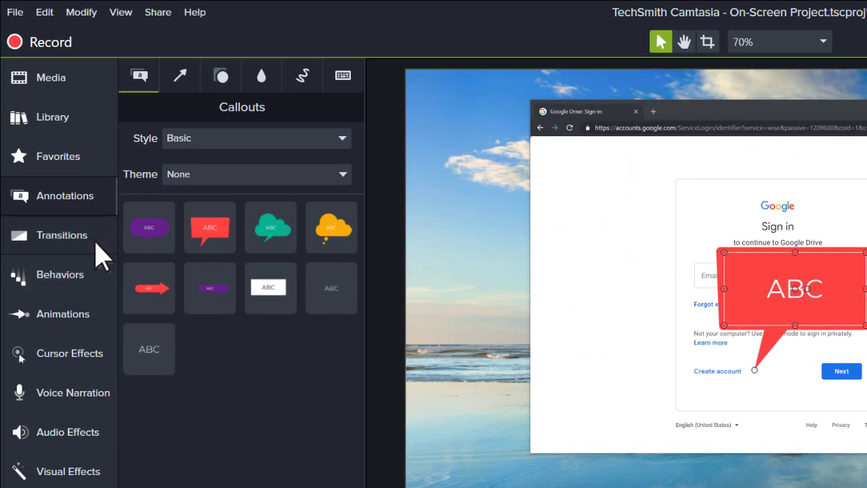
# Give the callout a Fade transition, shrink it, and point it at the Email or phone field.
pyautogui.click(96, 245)
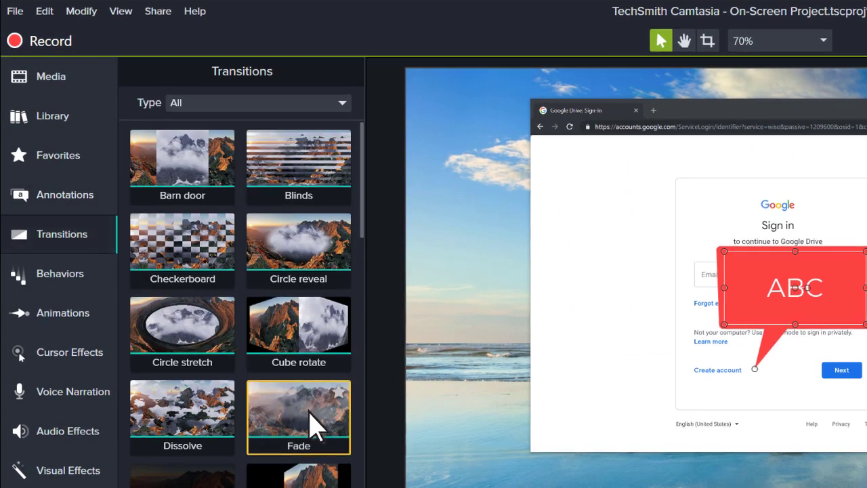
pyautogui.moveTo(309, 411); pyautogui.dragTo(115, 447)
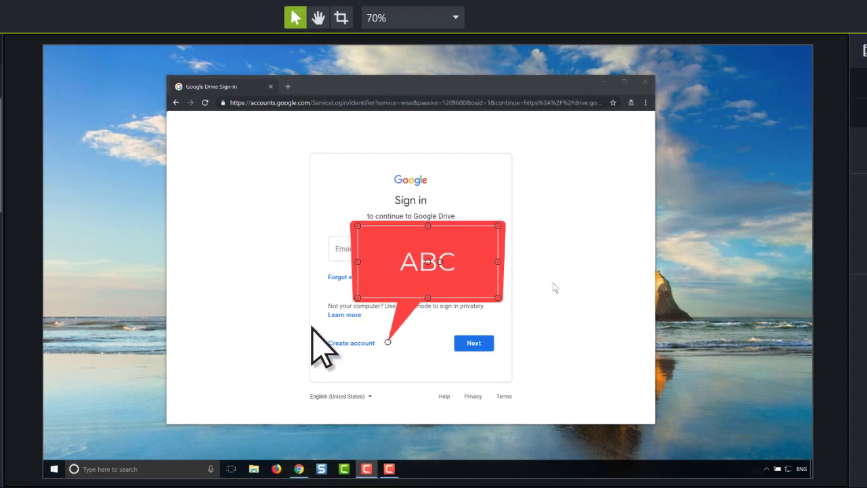
pyautogui.moveTo(423, 272); pyautogui.dragTo(525, 184)
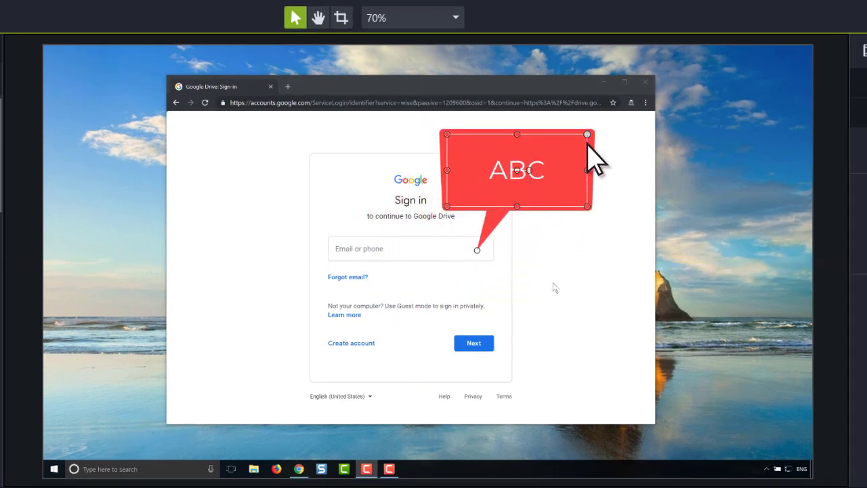
pyautogui.moveTo(587, 134); pyautogui.dragTo(559, 153)
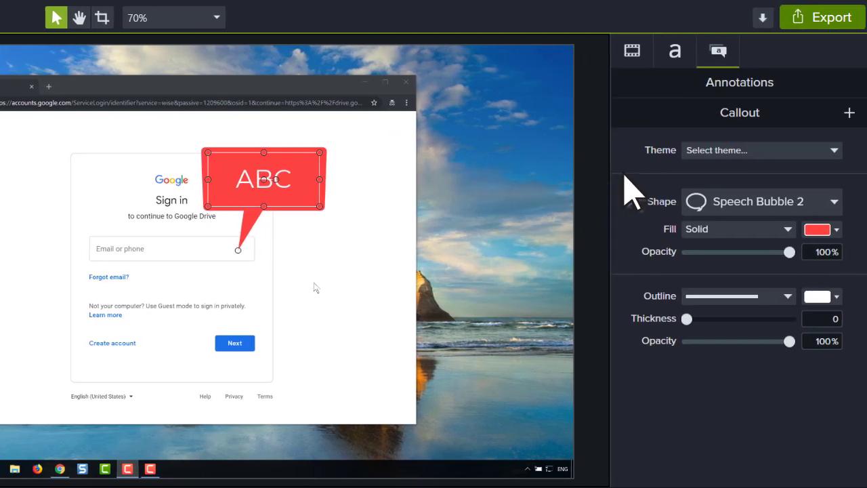
# Fill the callout with green (#1B9D2C).
pyautogui.click(817, 229)
pyautogui.click(740, 294)
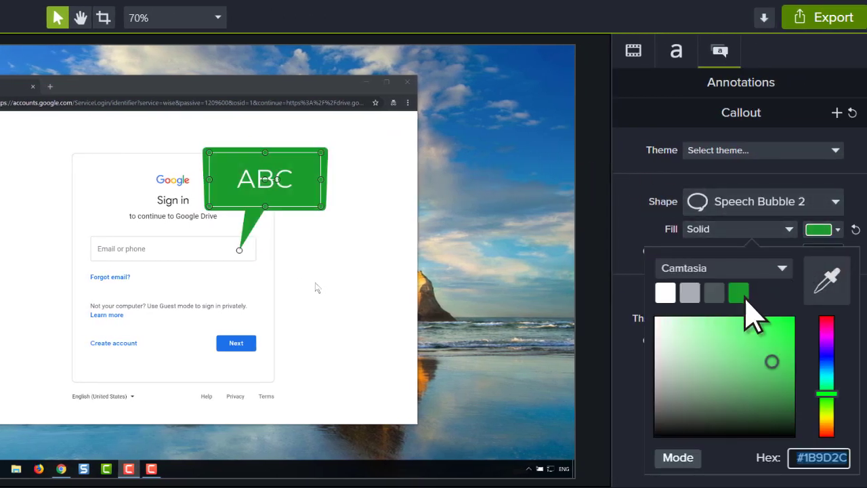
pyautogui.click(745, 298)
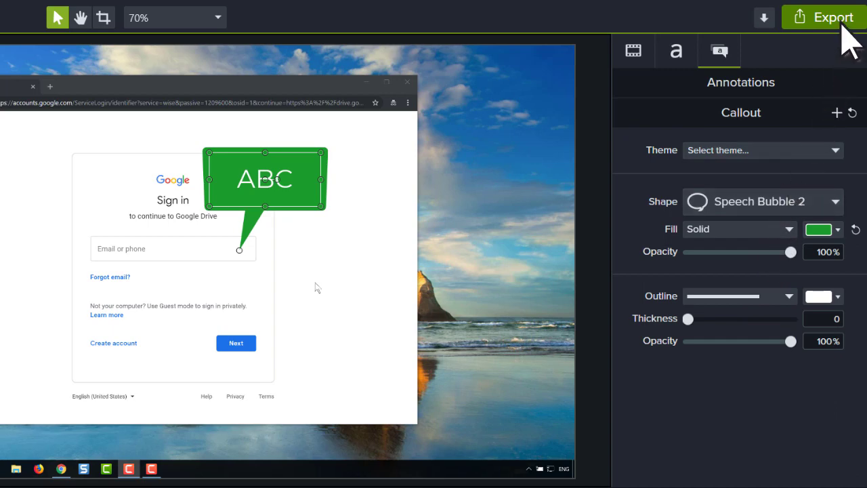
# Review the export destinations without exporting, then go to the File menu to save.
pyautogui.click(845, 39)
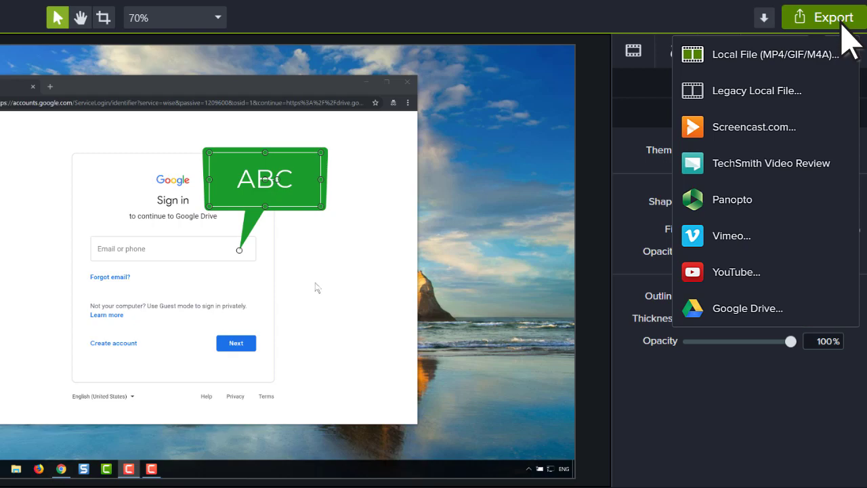
pyautogui.click(843, 24)
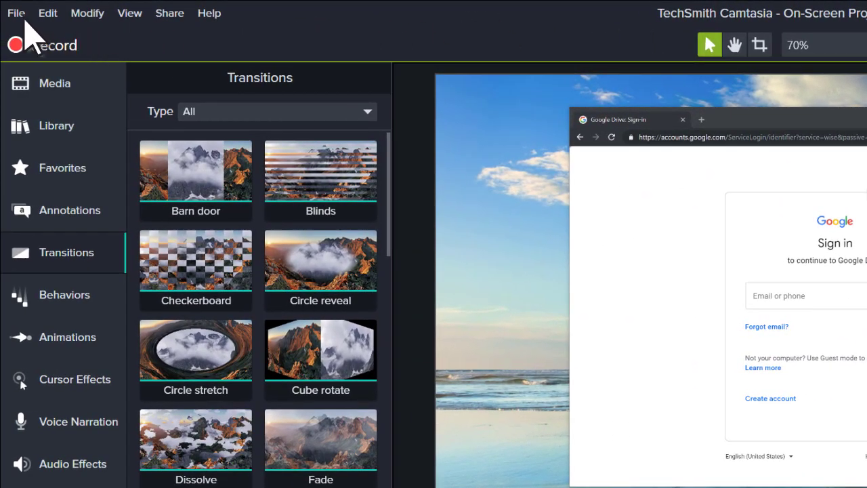
pyautogui.click(25, 20)
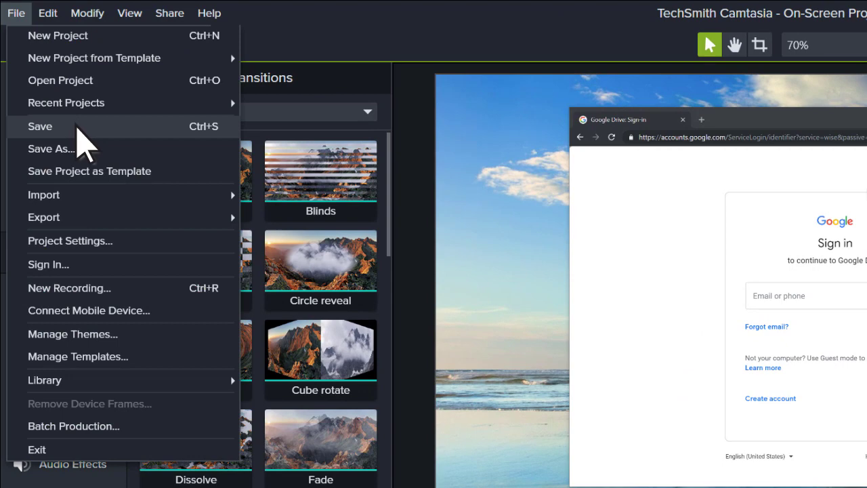